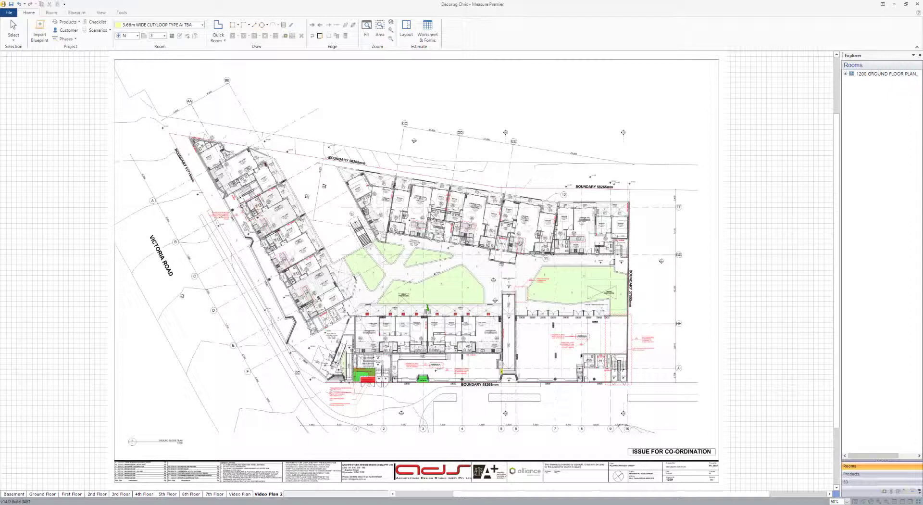
Zoom in on the bedroom beside 1 Bedroom 005 in the upper building block
scroll(431, 217, up, 5)
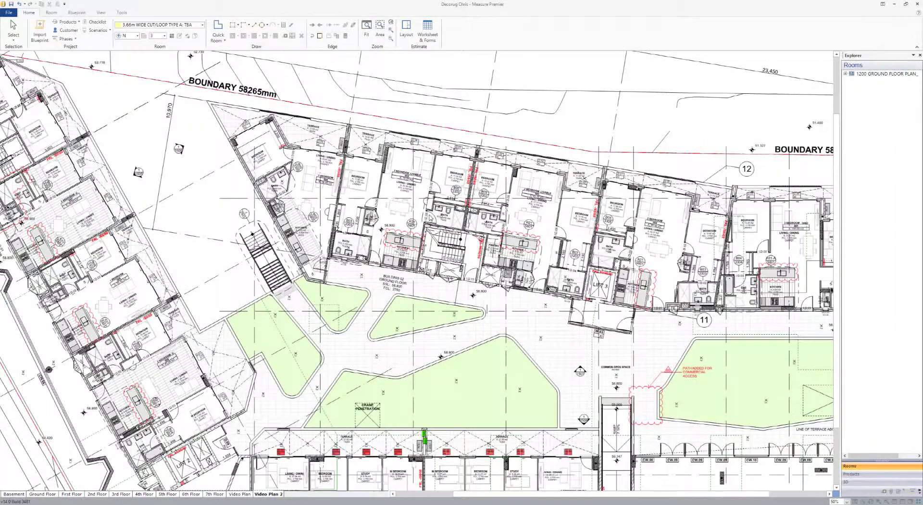
scroll(431, 217, up, 2)
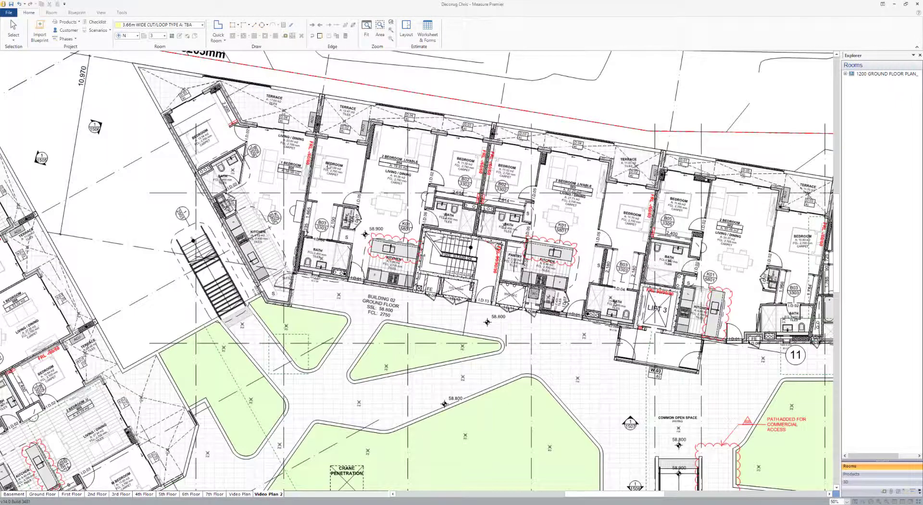
scroll(328, 164, up, 7)
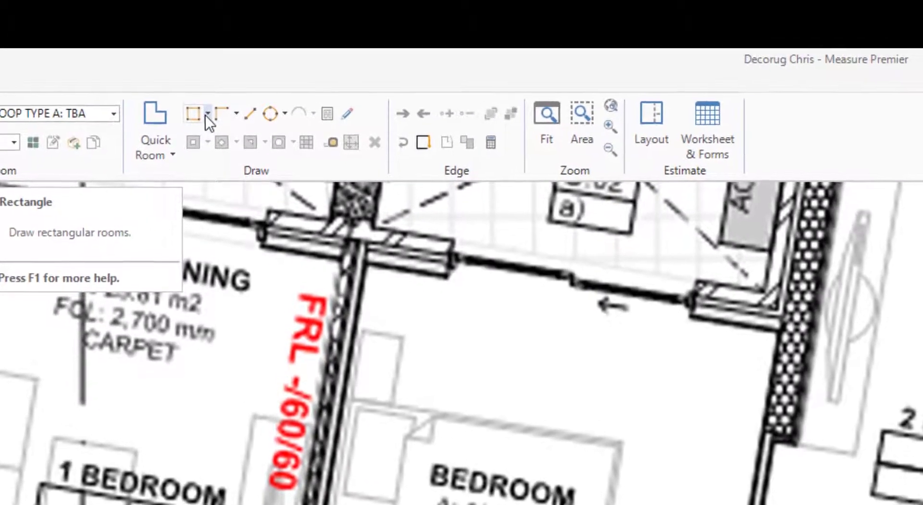
Begin a diagonal rectangle over the slanted bedroom, then cancel the unfinished outline
click(207, 114)
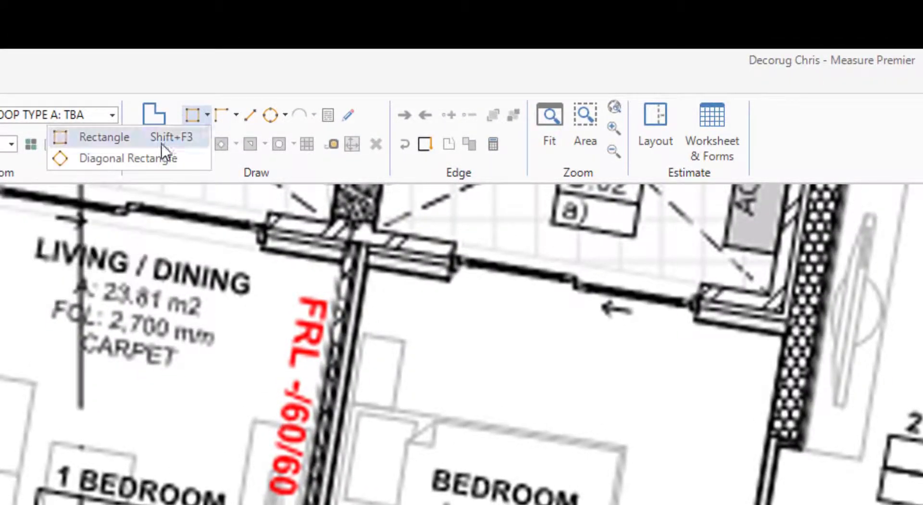
click(140, 158)
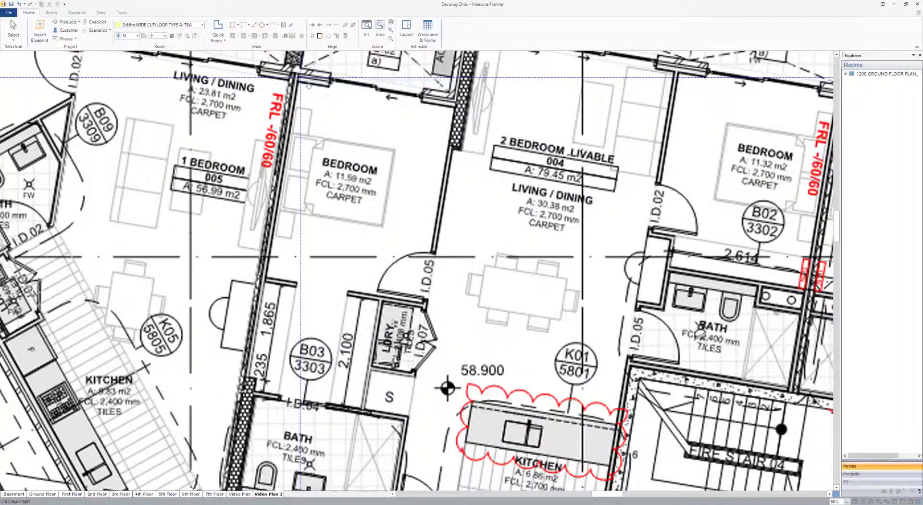
click(300, 77)
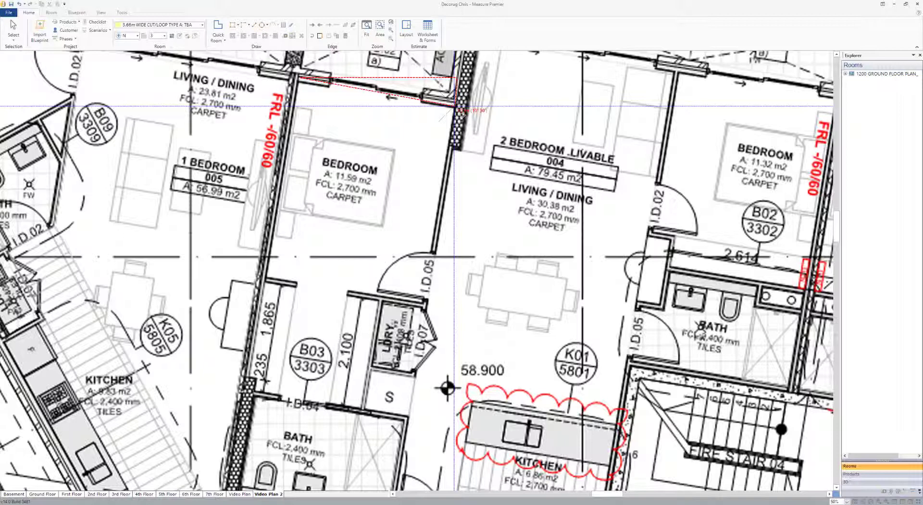
click(459, 112)
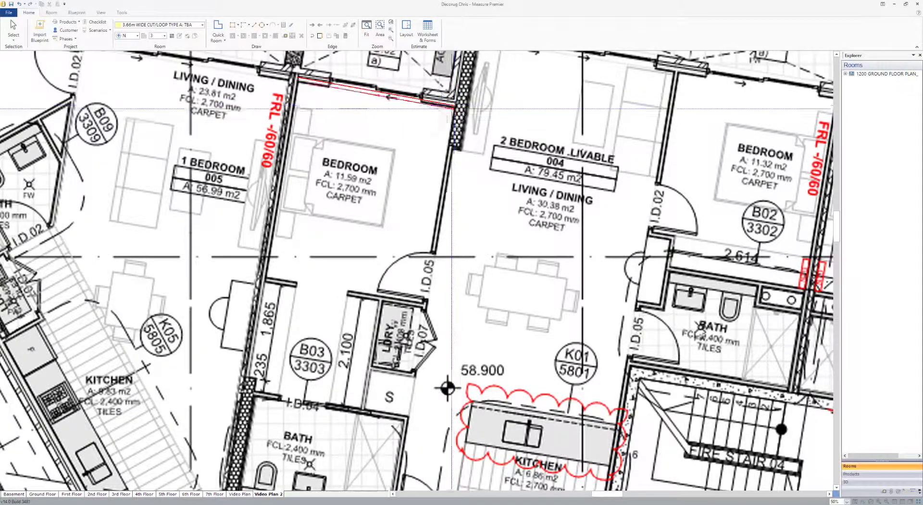
click(414, 320)
key(Escape)
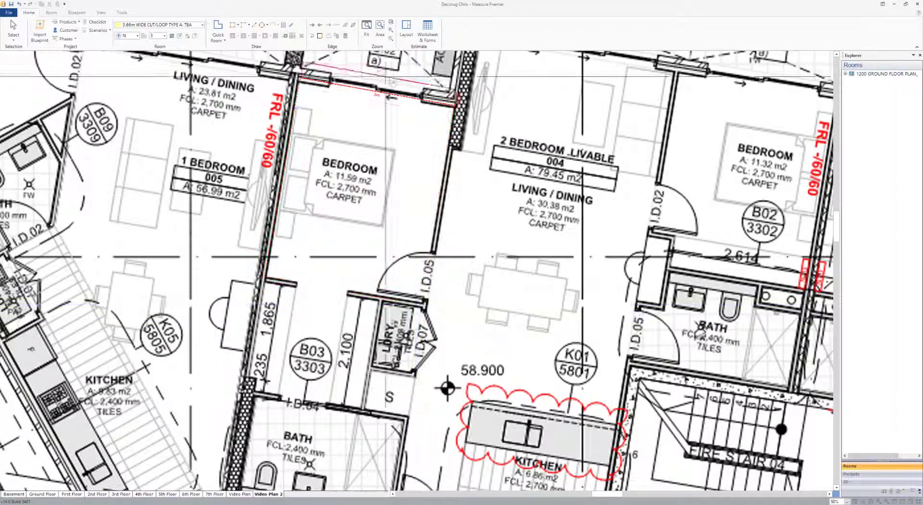
Redraw the diagonal rectangle on the bedroom's wall corners as room 001, 3.04 m by 3.92 m
click(237, 25)
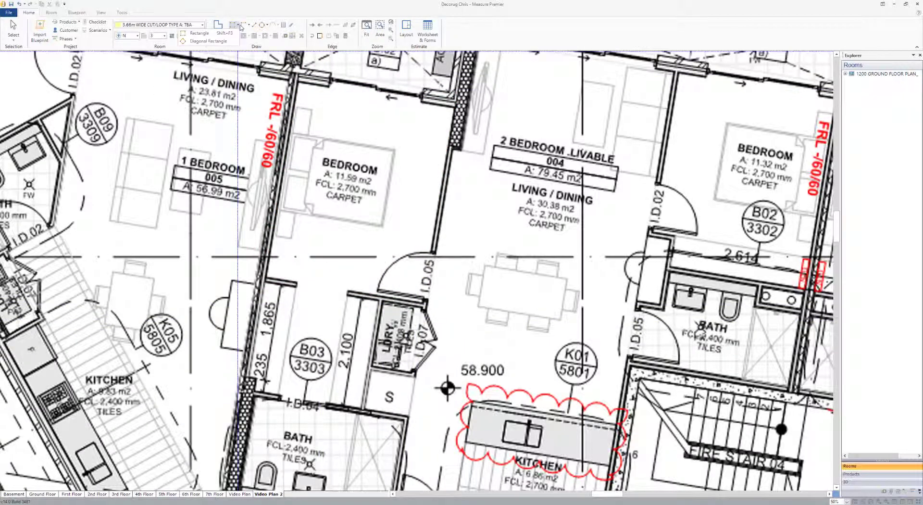
click(223, 42)
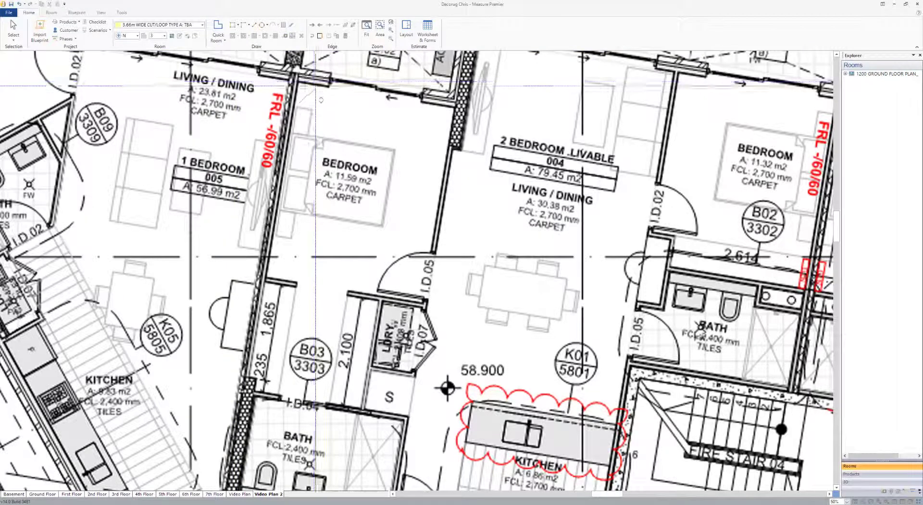
click(300, 77)
click(455, 102)
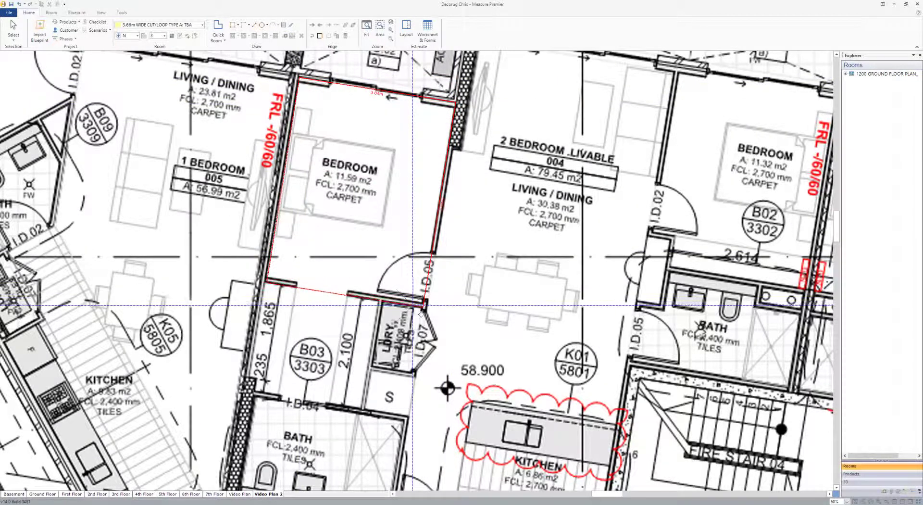
click(422, 307)
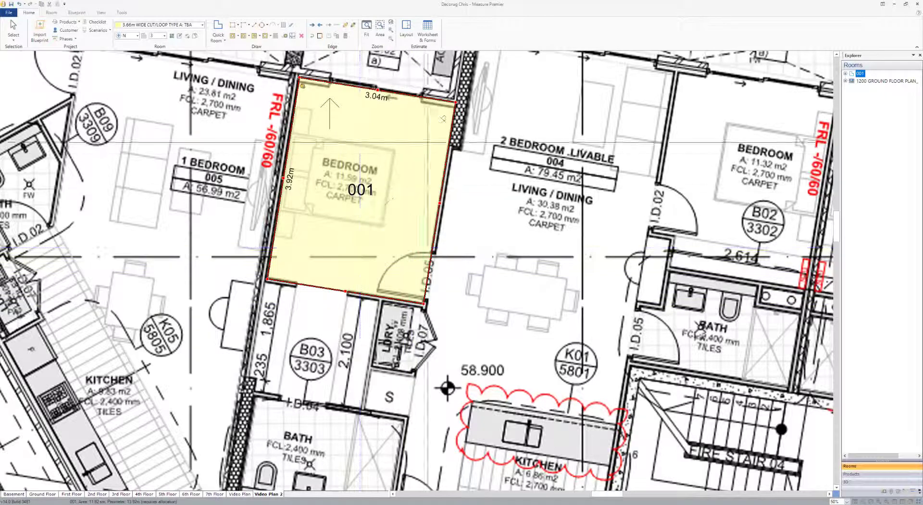
click(406, 29)
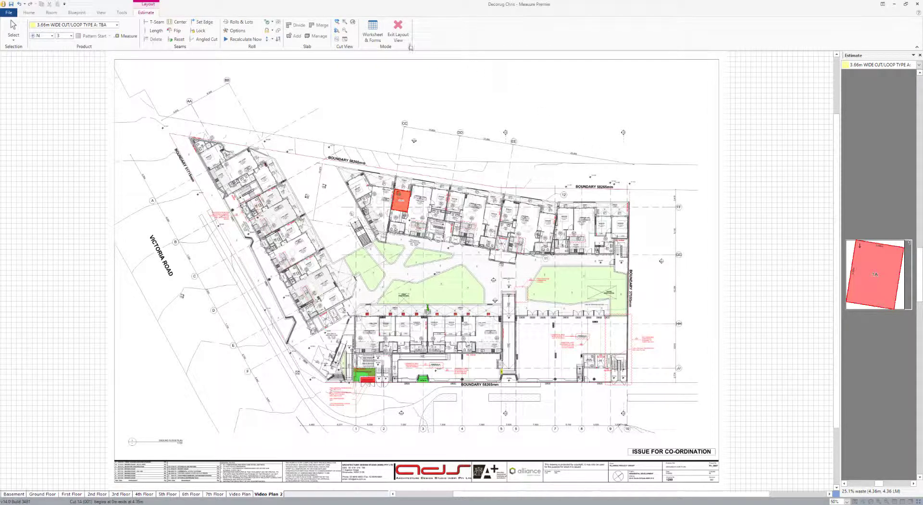
click(401, 33)
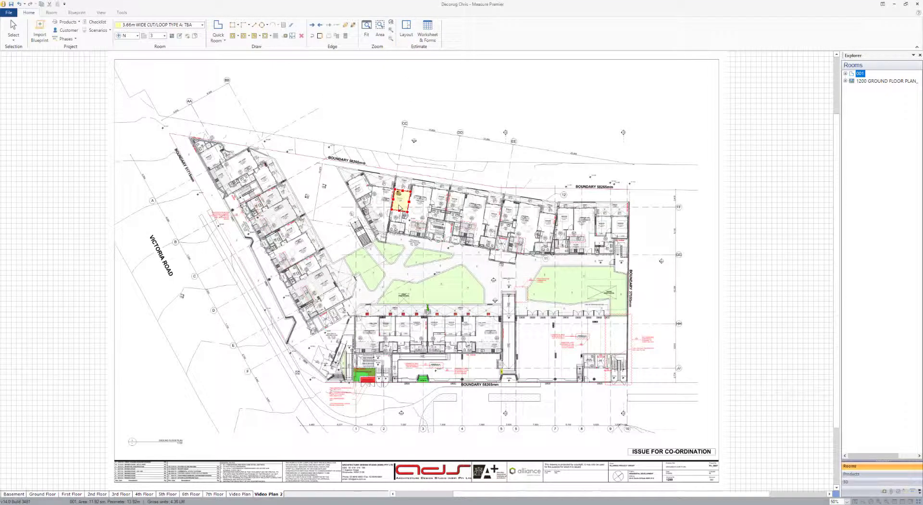
Align room 001's carpet direction with one of its walls instead of due north
scroll(399, 207, up, 1)
scroll(399, 208, up, 3)
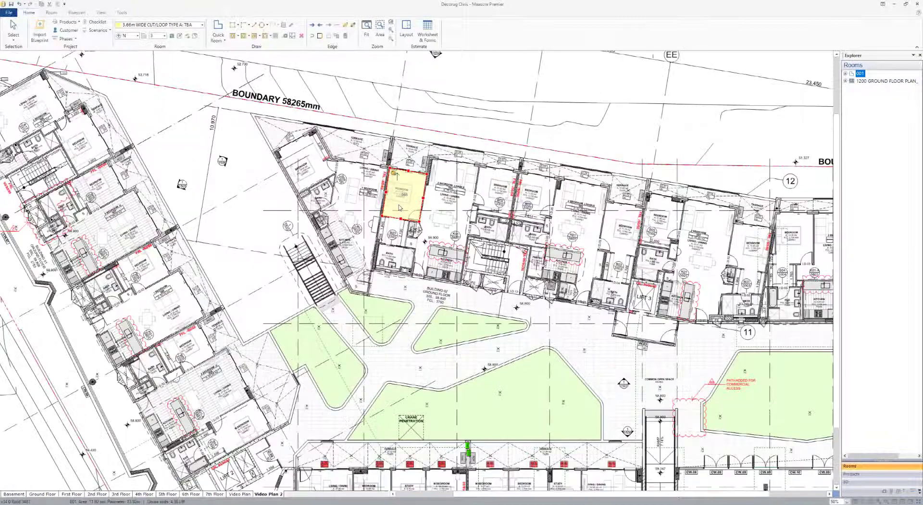
scroll(392, 203, up, 3)
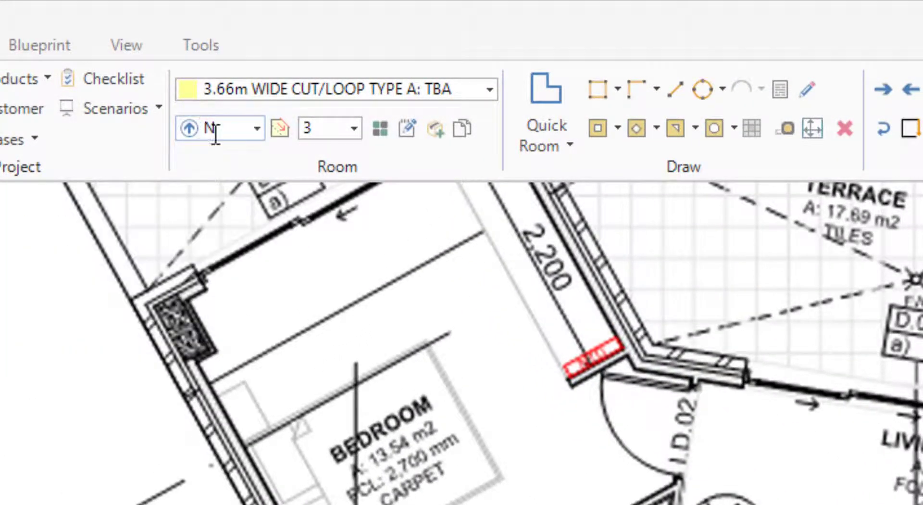
click(279, 127)
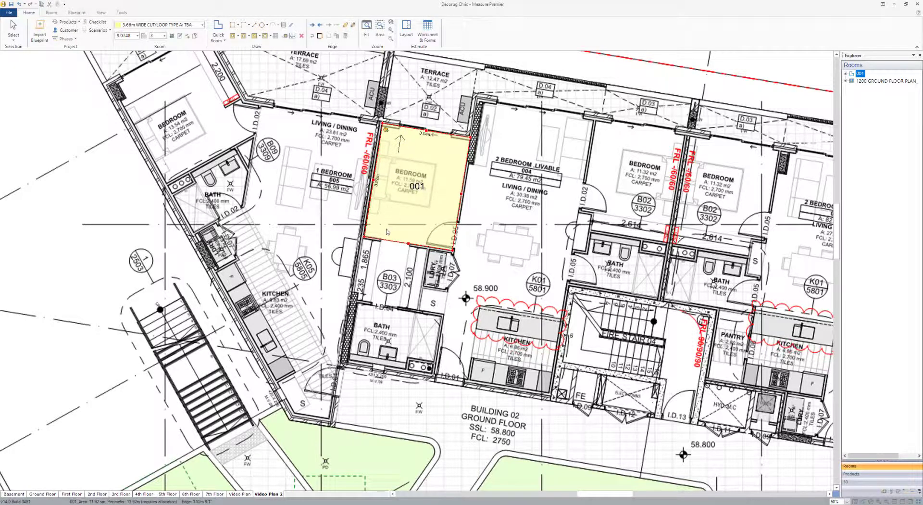
click(405, 33)
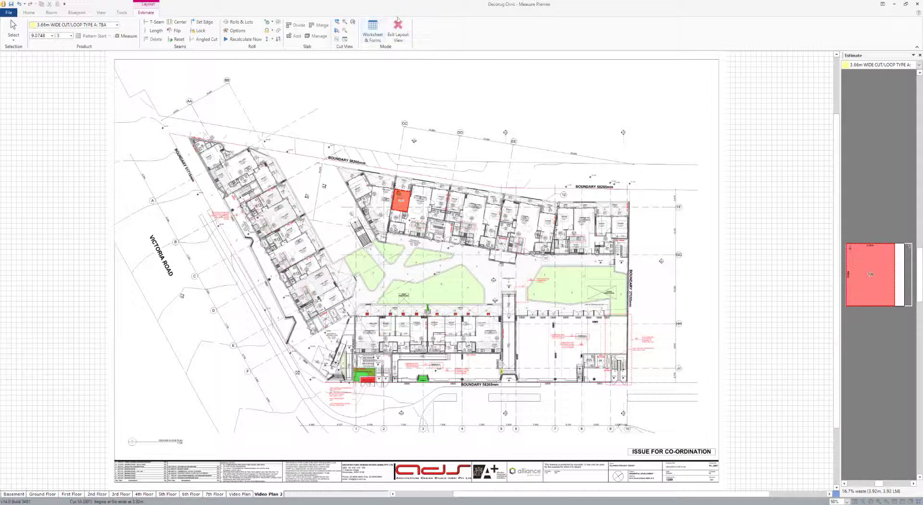
click(397, 34)
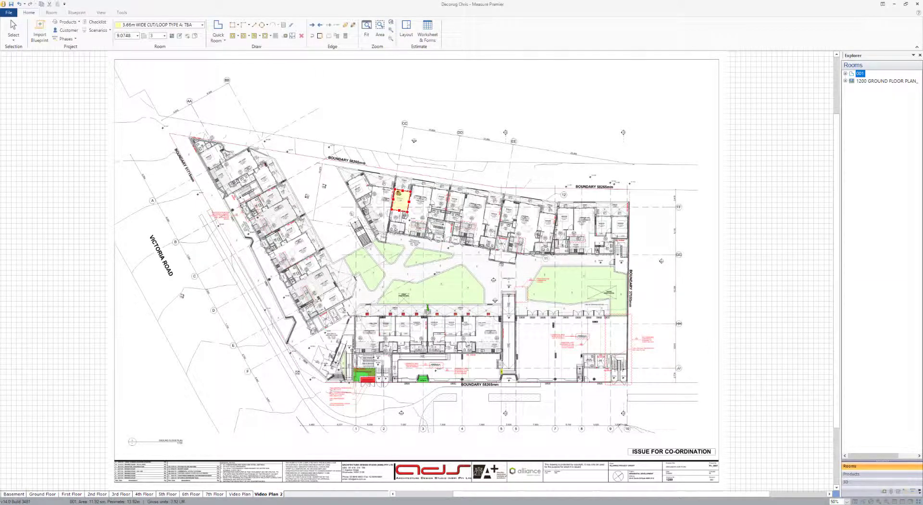
Draw rectangular room 002, about 3.96 m wide, over the two-bedroom living/dining area
scroll(424, 199, up, 1)
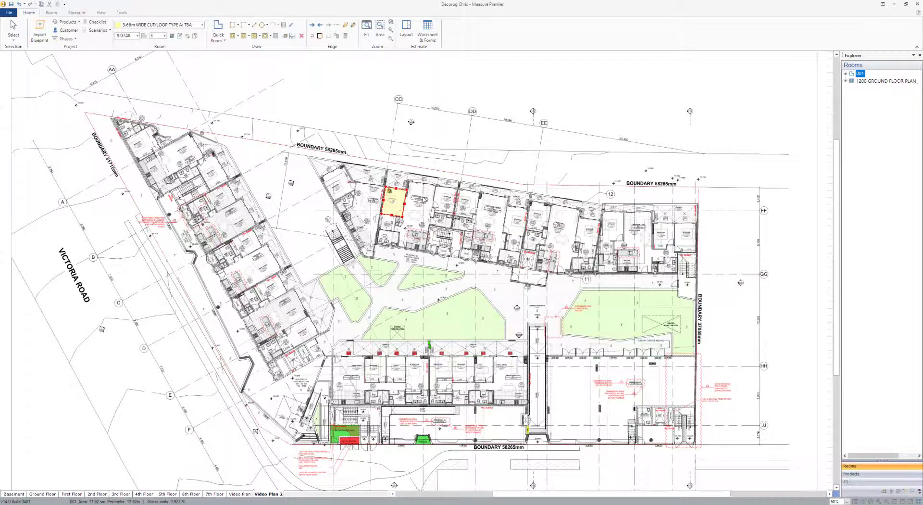
scroll(424, 199, up, 2)
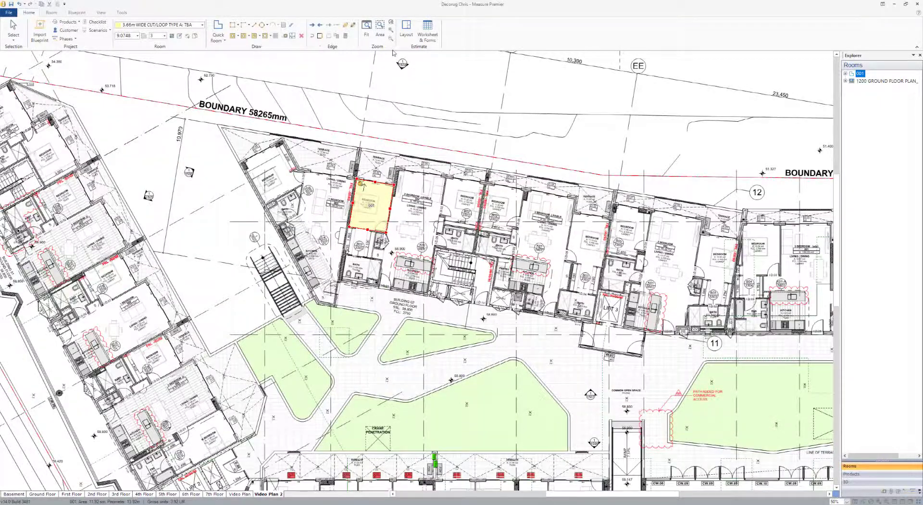
click(236, 26)
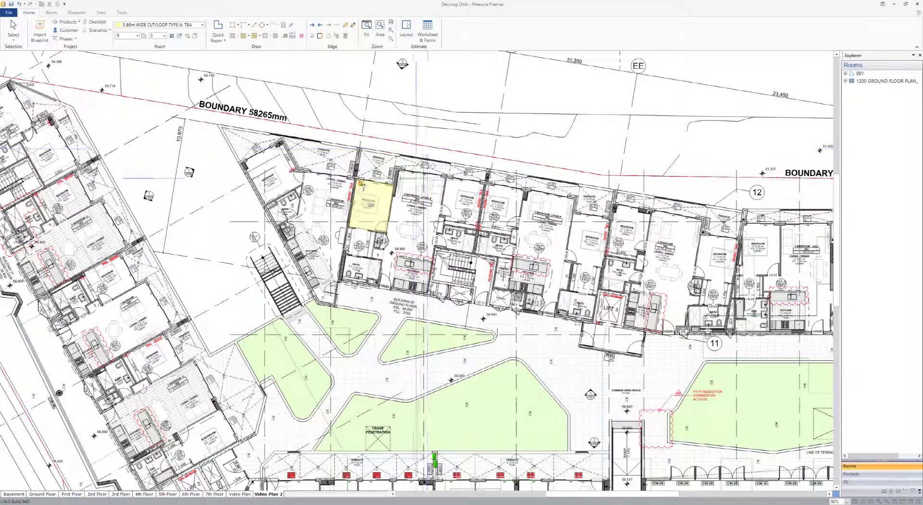
scroll(412, 180, up, 3)
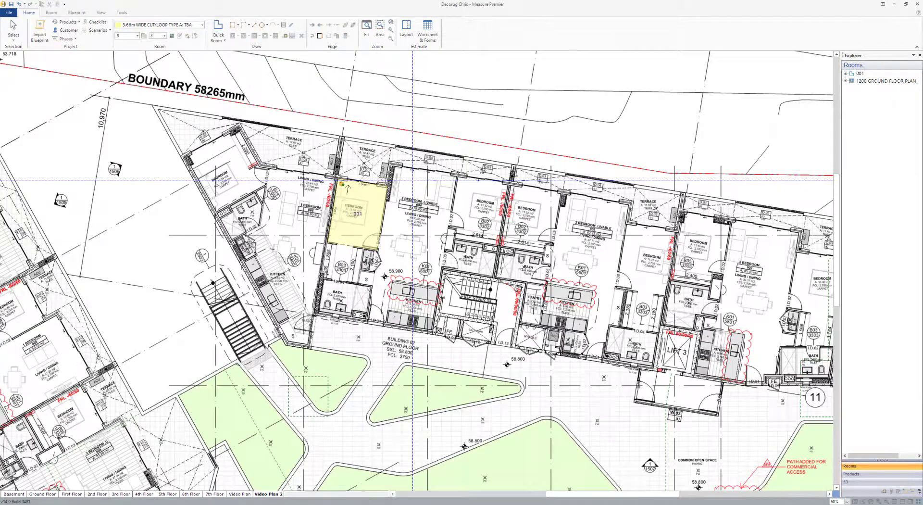
scroll(412, 180, up, 1)
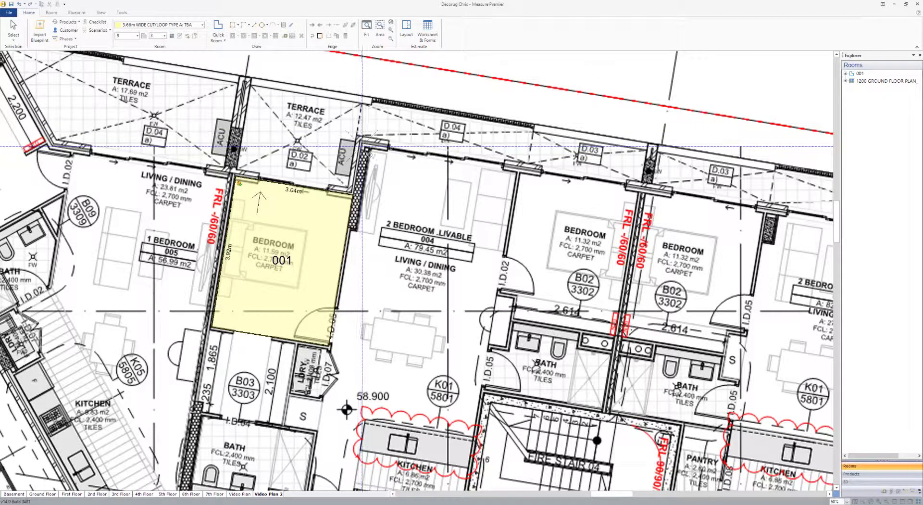
click(365, 147)
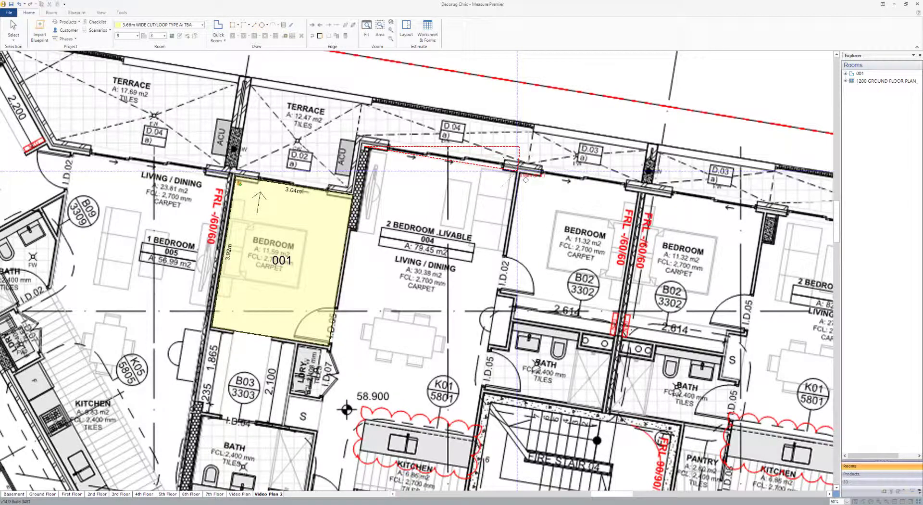
click(517, 169)
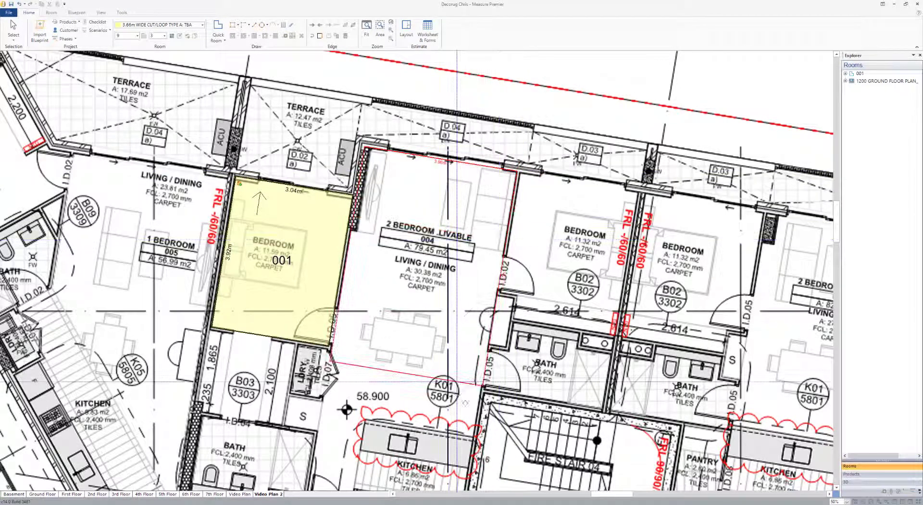
click(475, 437)
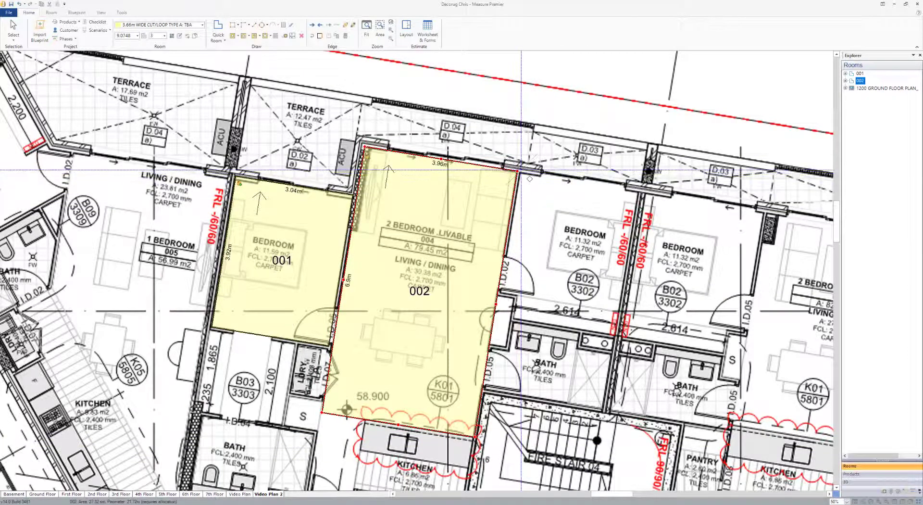
Draw room 003 from room 002's top-right corner over the adjacent bedroom, 3.08 m wide
click(522, 173)
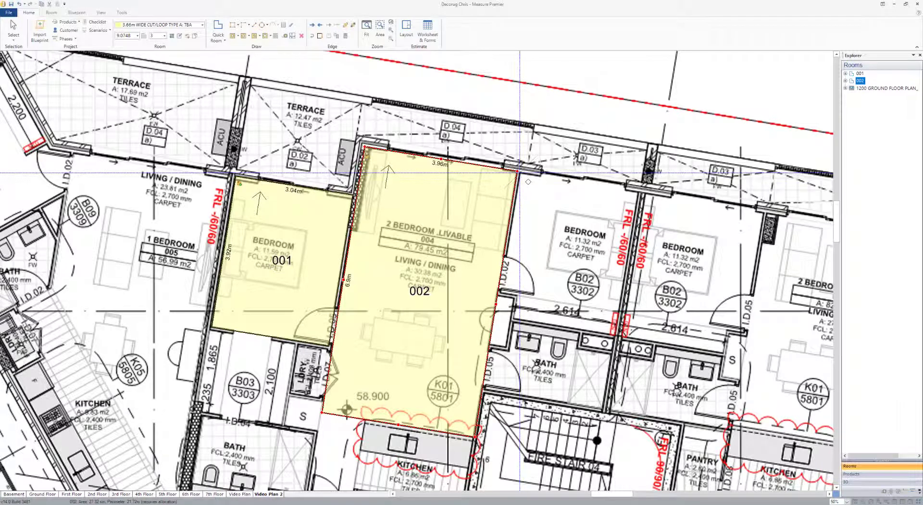
click(638, 192)
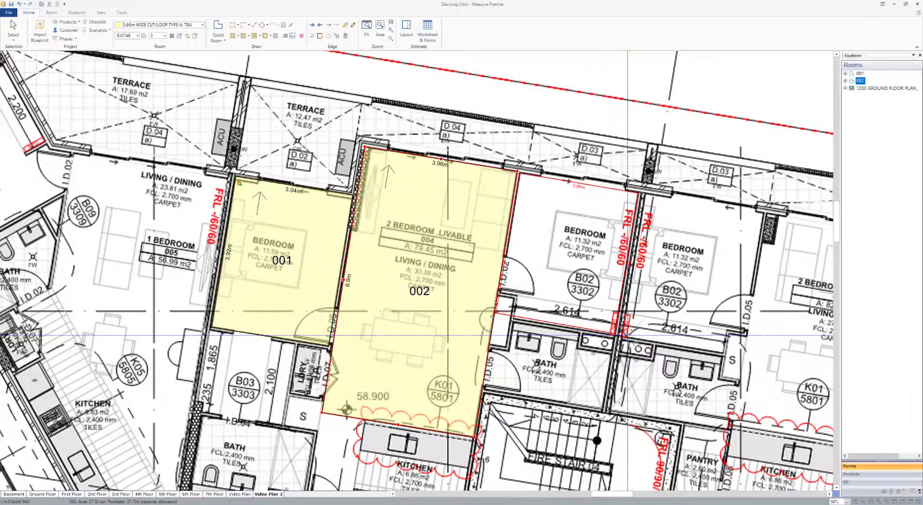
click(627, 335)
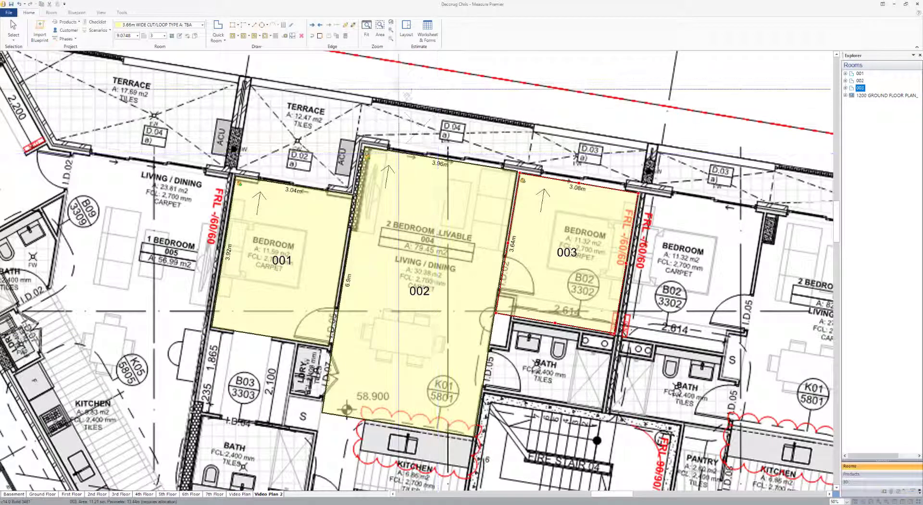
click(405, 29)
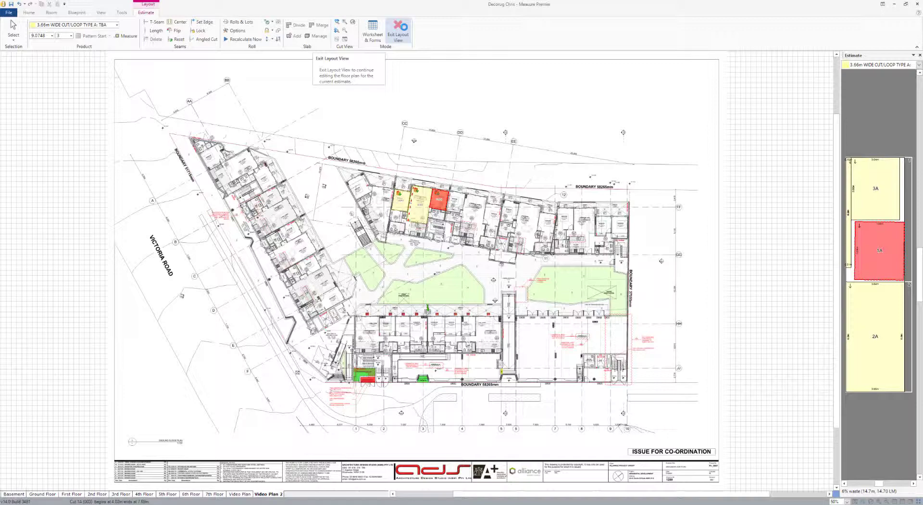
click(404, 30)
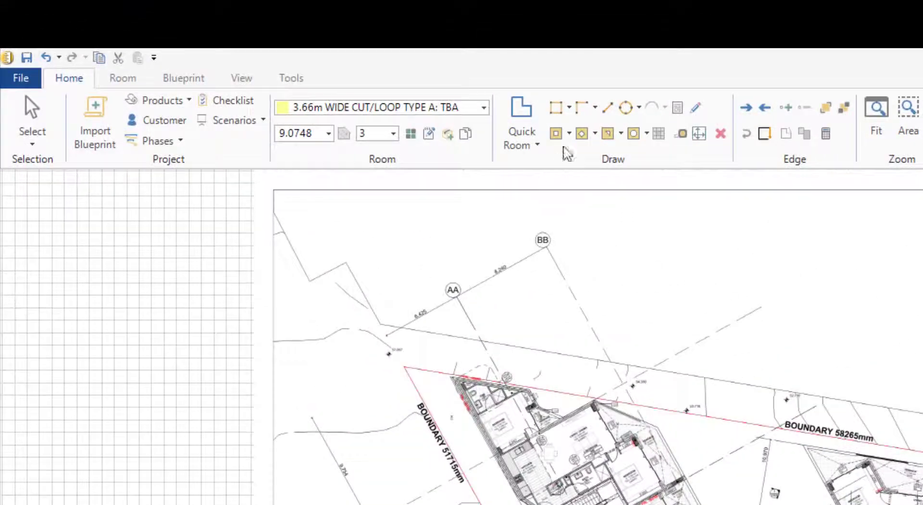
click(568, 106)
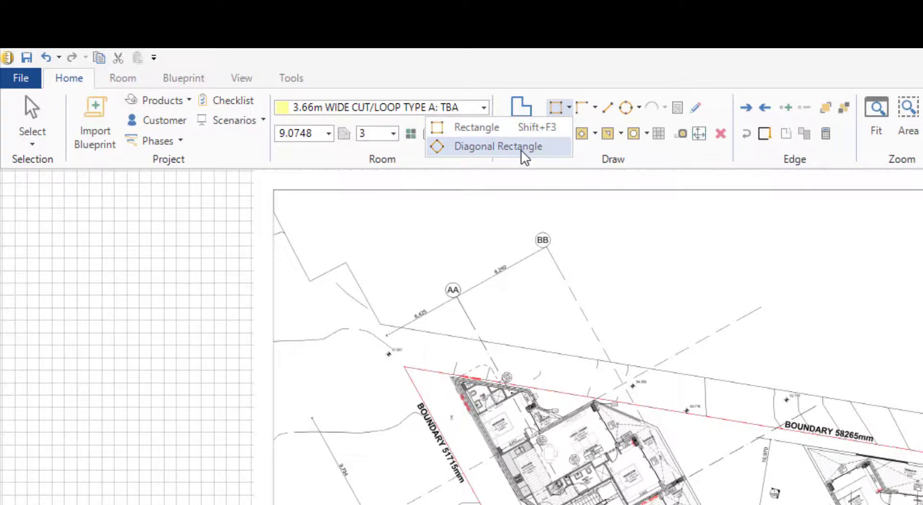